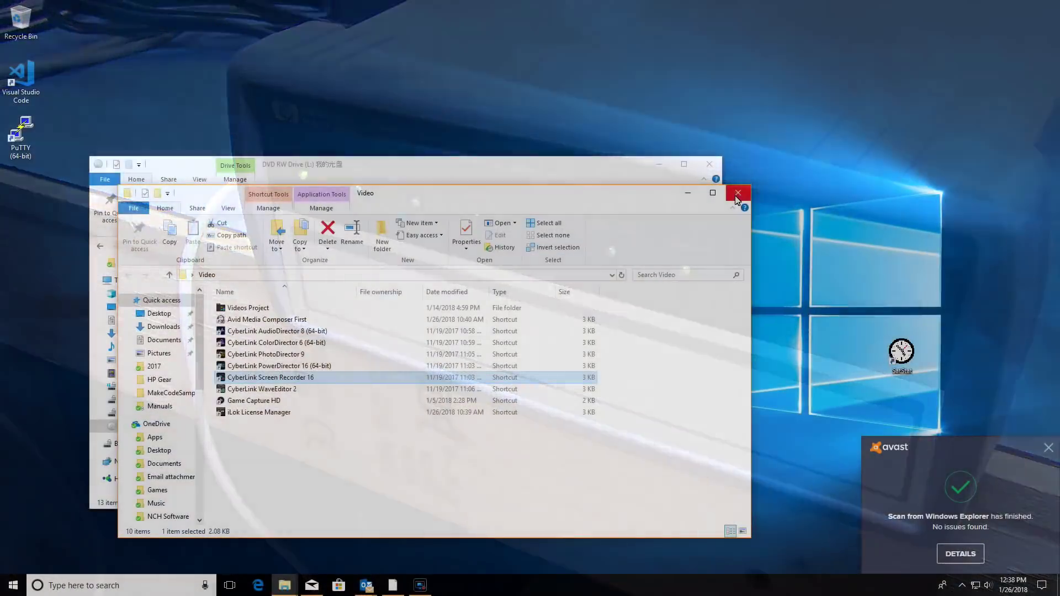
- Close the Video folder window, leaving only the DVD drive's file list open
{"action": "left_click", "coordinate": [737, 196]}
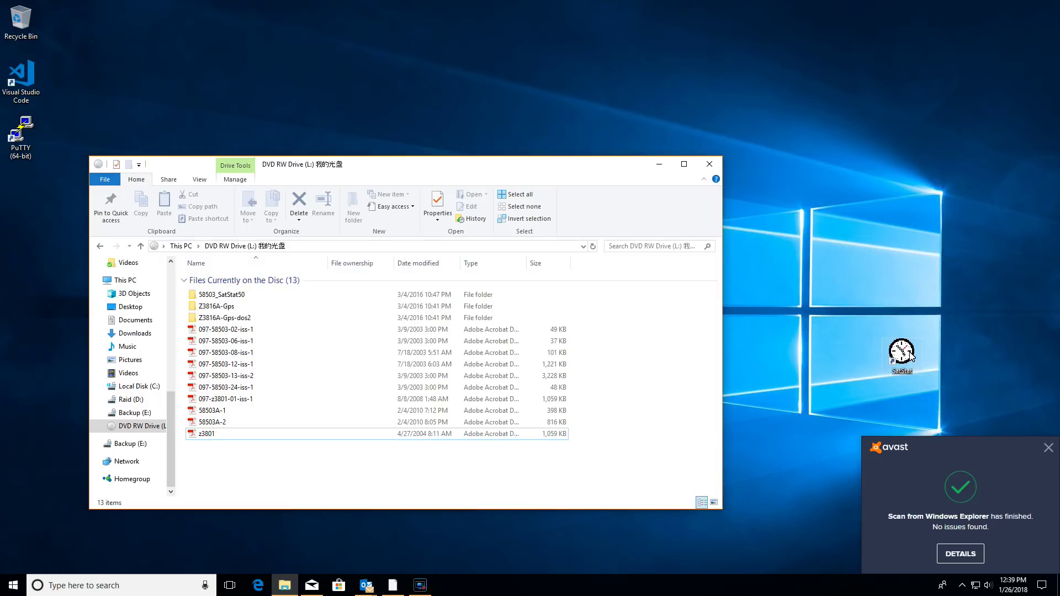
- Launch SatStat and arrange its main and Control & Query windows, enlarging the main window
{"action": "double_click", "coordinate": [902, 351]}
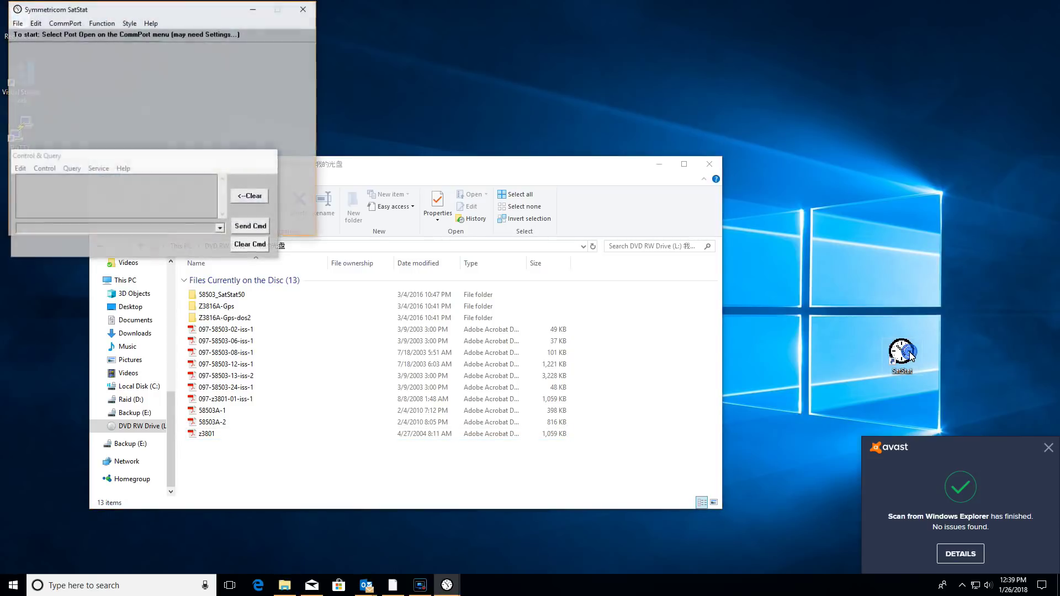
{"action": "left_click_drag", "start_coordinate": [172, 10], "coordinate": [622, 90]}
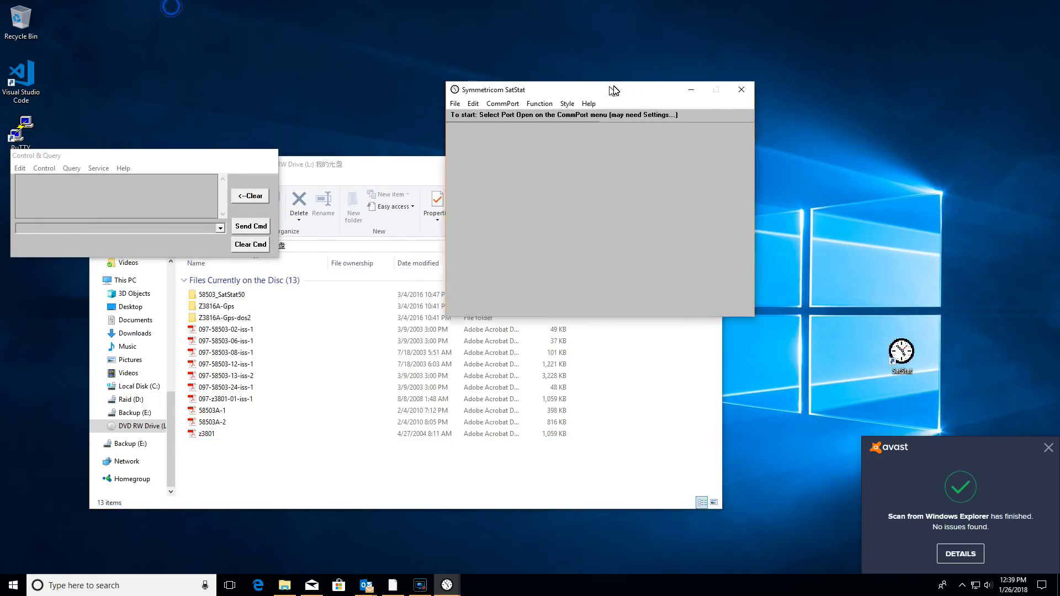
{"action": "left_click_drag", "start_coordinate": [200, 153], "coordinate": [319, 105]}
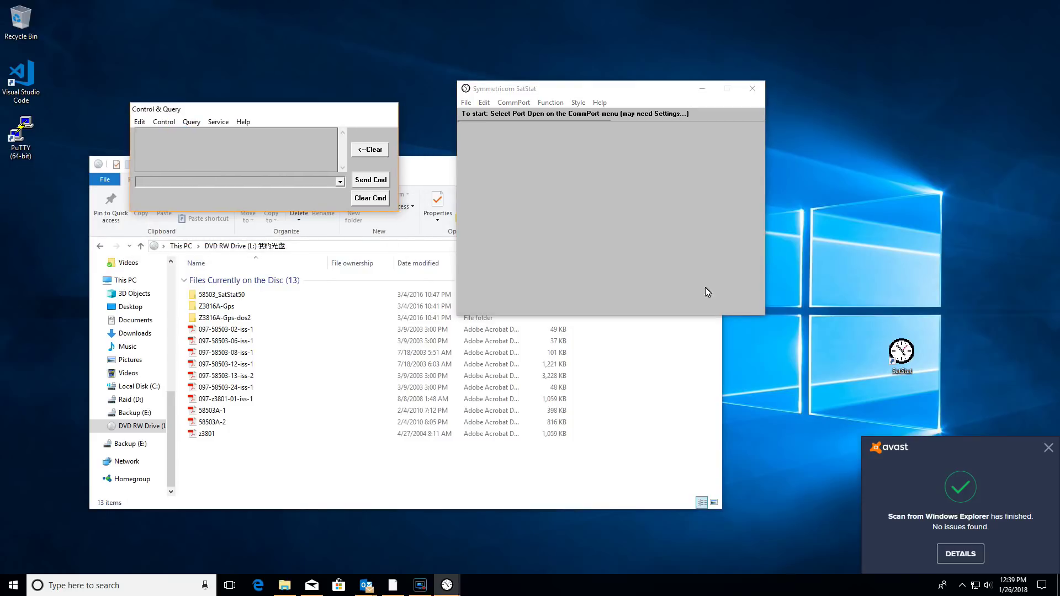
{"action": "left_click_drag", "start_coordinate": [763, 317], "coordinate": [912, 454]}
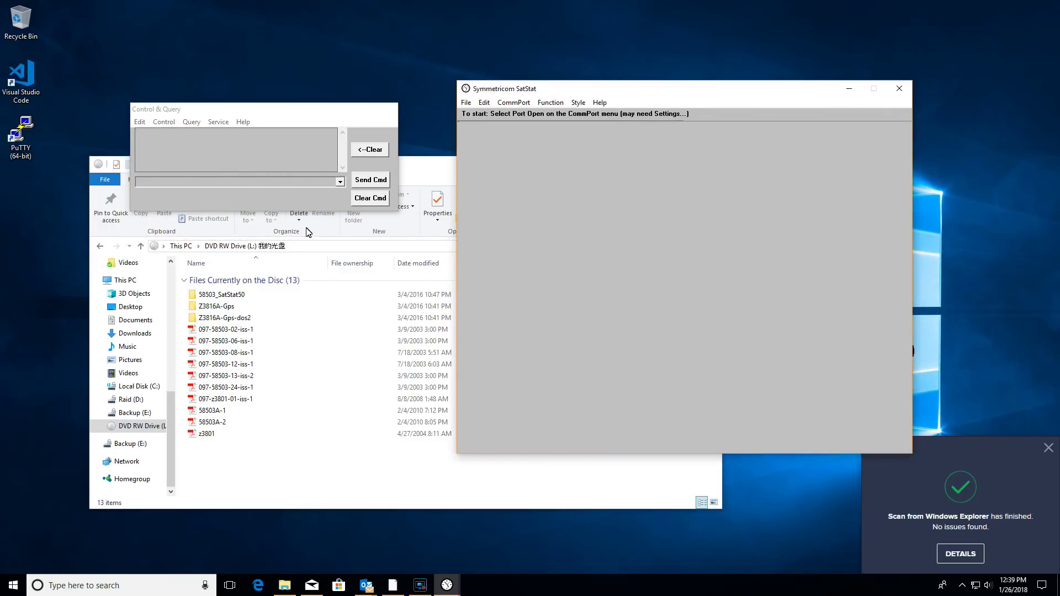
- Confirm the CommPort settings: 9600 baud, 8 data bits, 1 stop bit, no parity, Com1
{"action": "left_click", "coordinate": [513, 103]}
{"action": "left_click", "coordinate": [527, 128]}
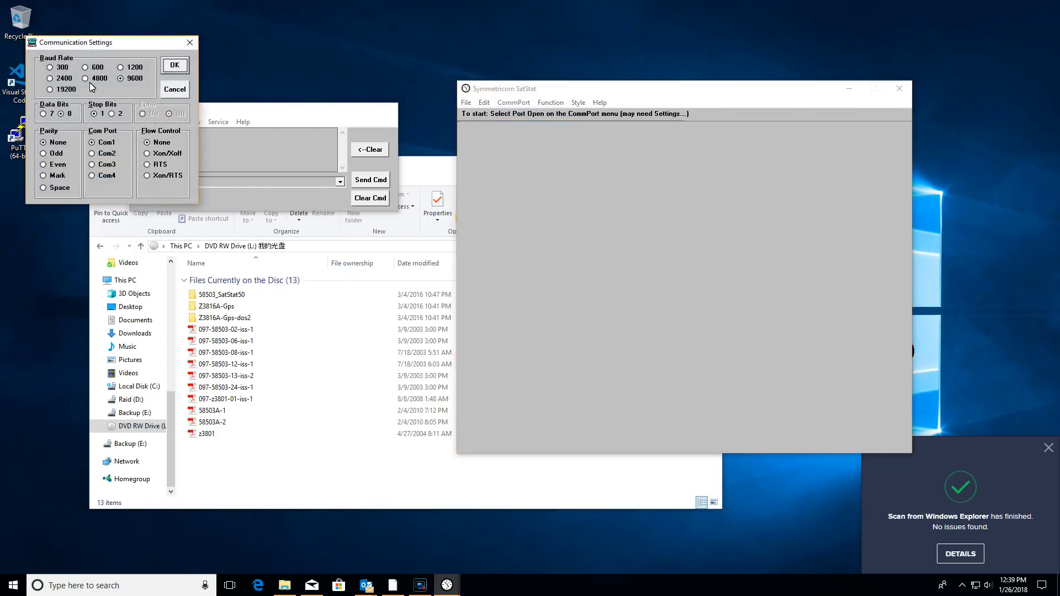
{"action": "left_click_drag", "start_coordinate": [112, 43], "coordinate": [521, 187]}
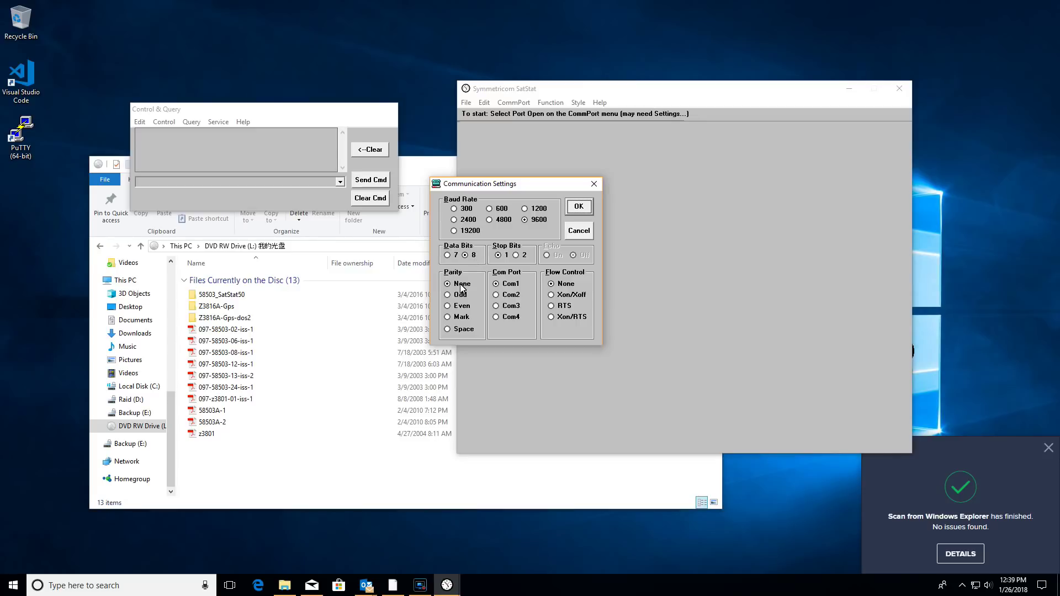
{"action": "left_click", "coordinate": [580, 213]}
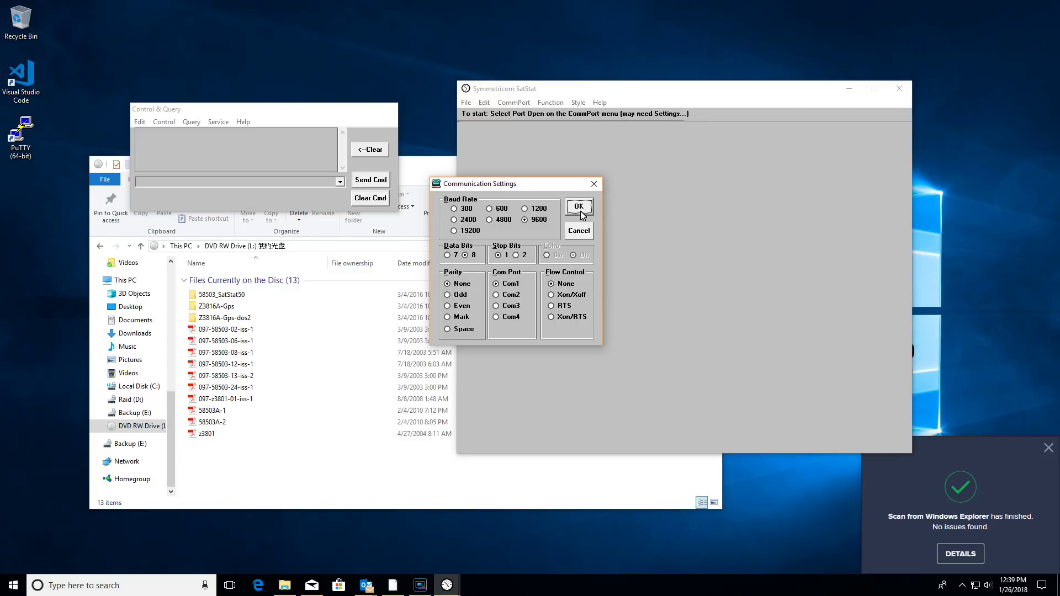
{"action": "left_click", "coordinate": [513, 103]}
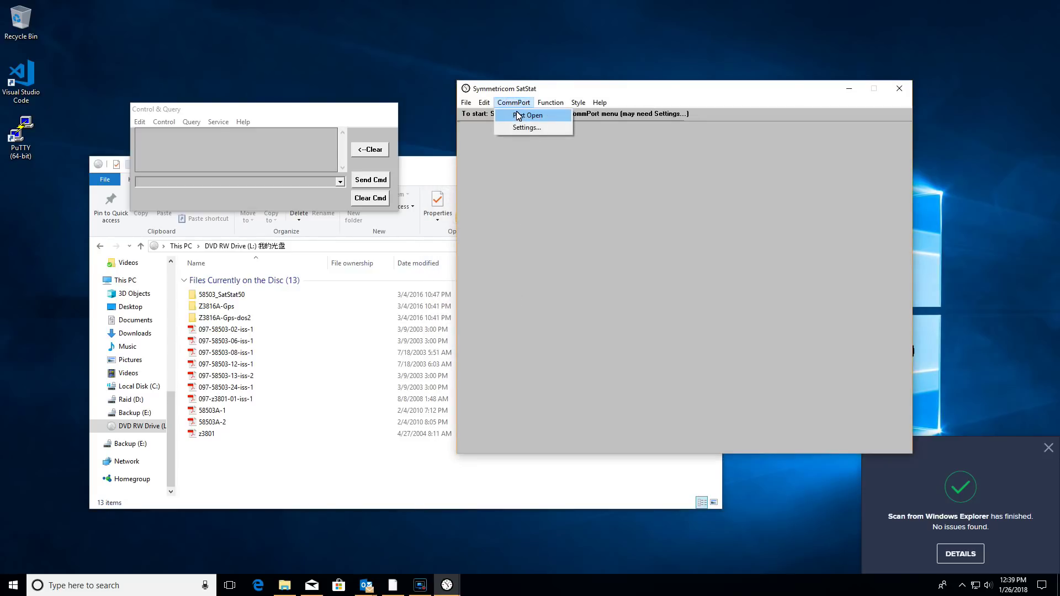
- Open the Com1 port and wait for the Z3805A receiver status report to populate
{"action": "left_click", "coordinate": [520, 116]}
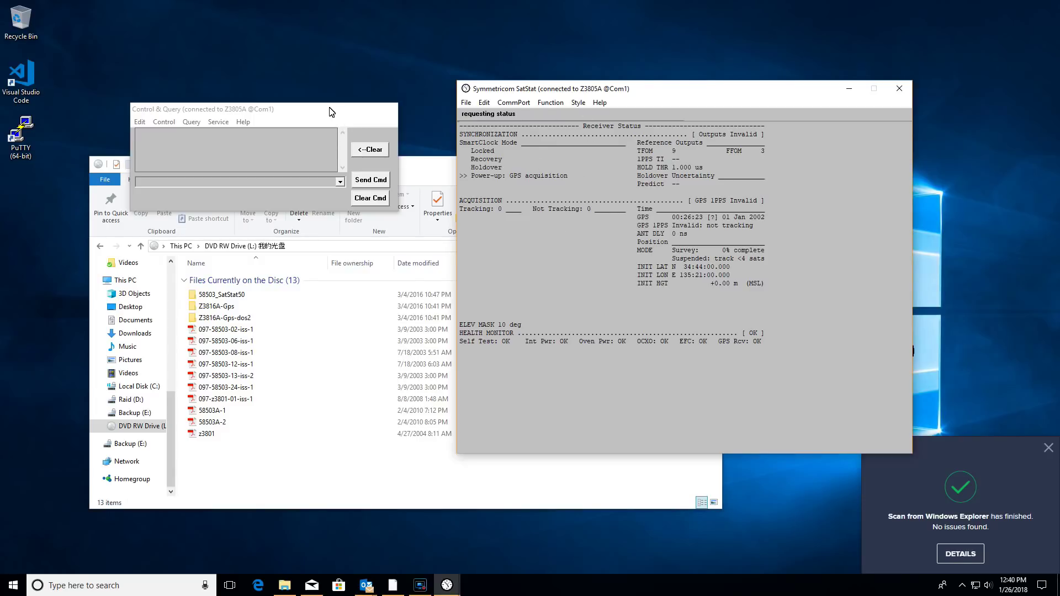
{"action": "left_click", "coordinate": [330, 108]}
- Send the *IDN? Product ID query and select the SYMMETRICOM Z3805A 1.01.03-A reply
{"action": "left_click", "coordinate": [193, 126]}
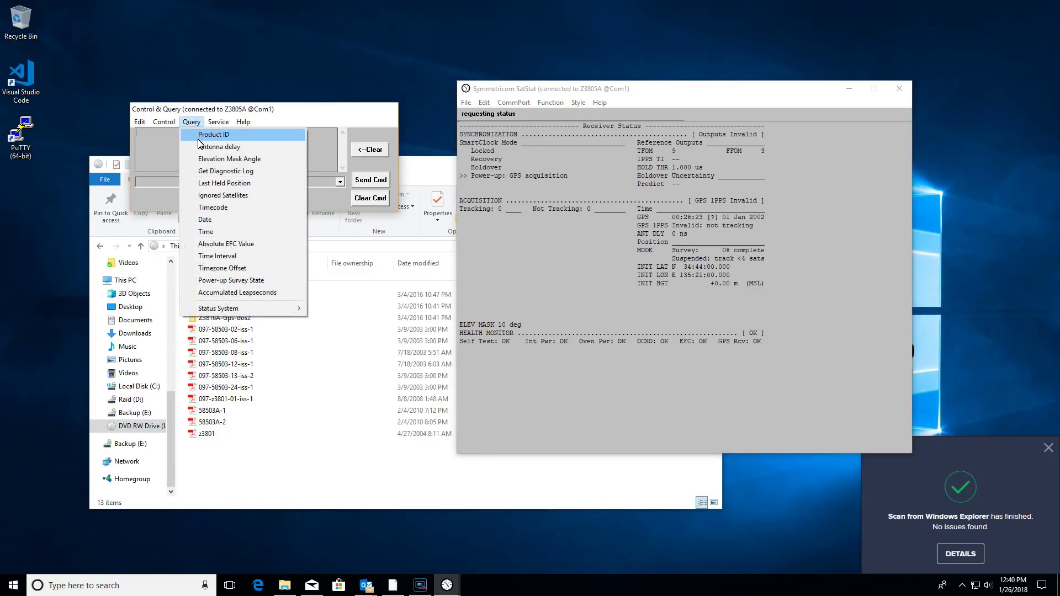
{"action": "left_click", "coordinate": [200, 134]}
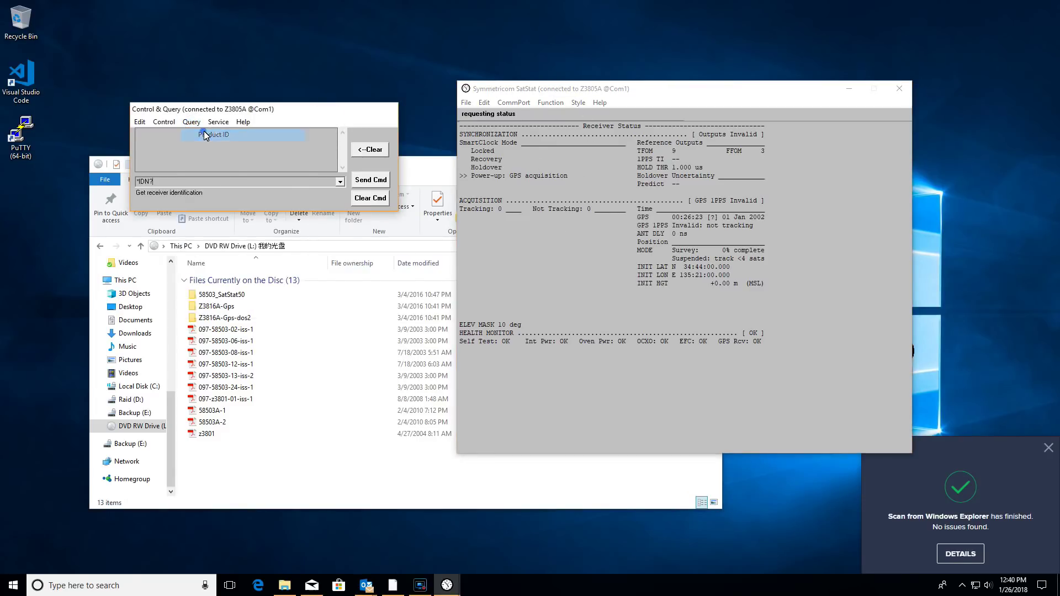
{"action": "left_click", "coordinate": [365, 181]}
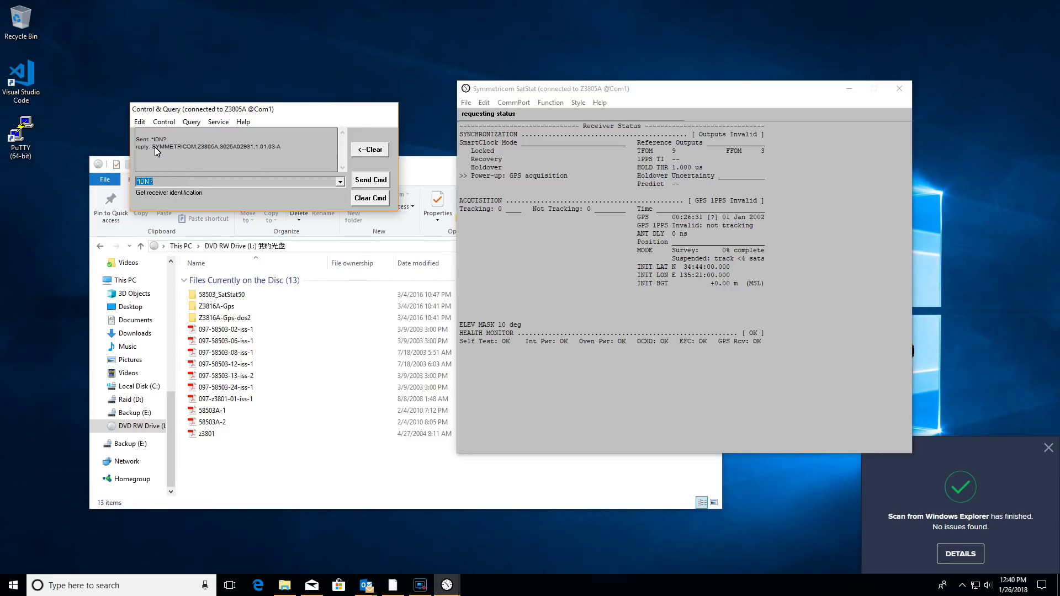
{"action": "left_click_drag", "start_coordinate": [155, 147], "coordinate": [284, 150]}
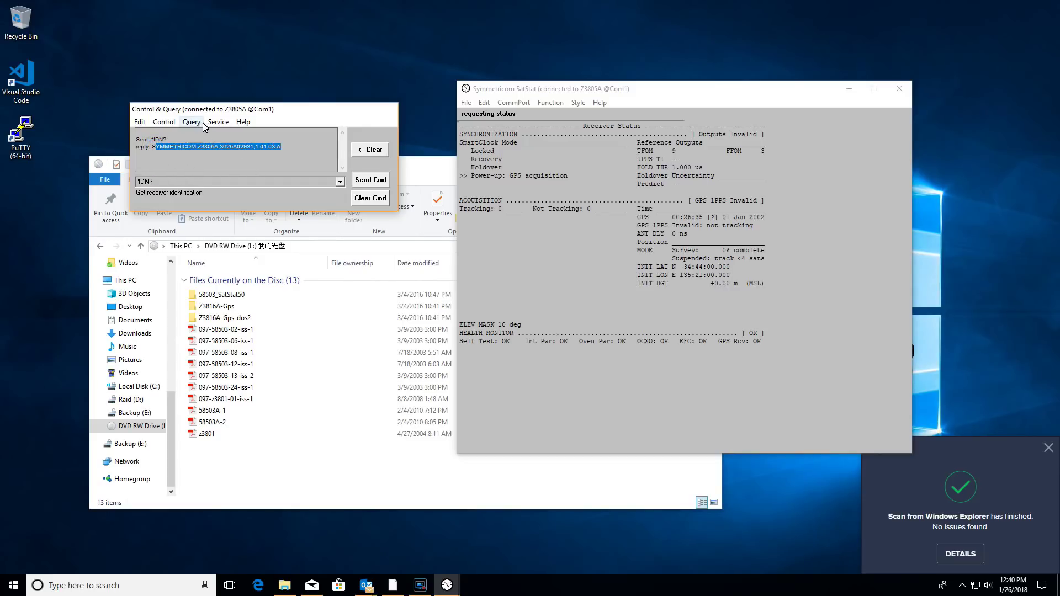
- Finish the Lady Heather setup with the user guide unopened, and select its desktop icon
{"action": "left_click", "coordinate": [236, 183]}
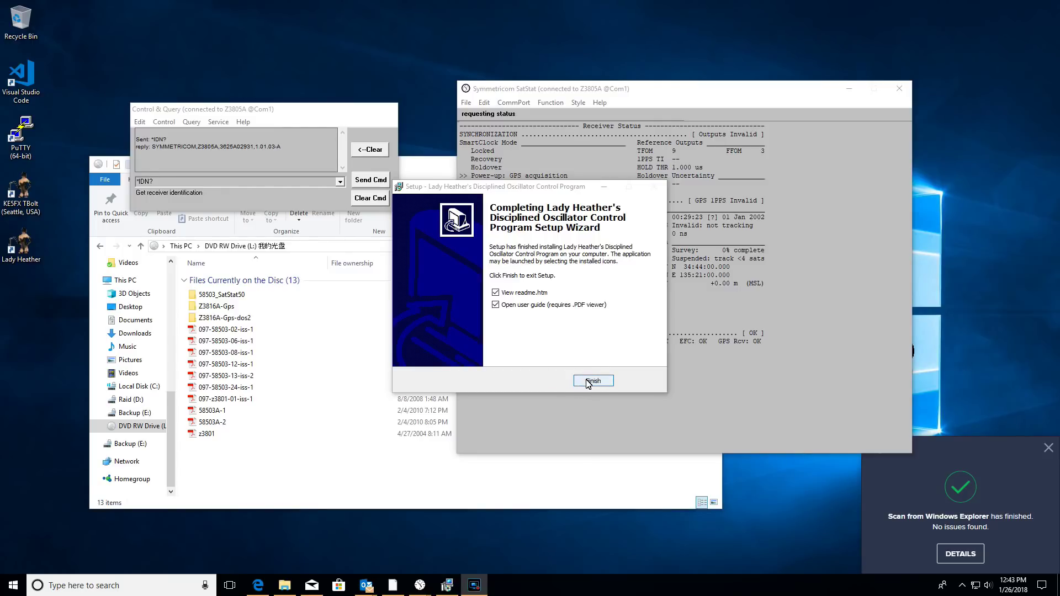
{"action": "left_click", "coordinate": [496, 305]}
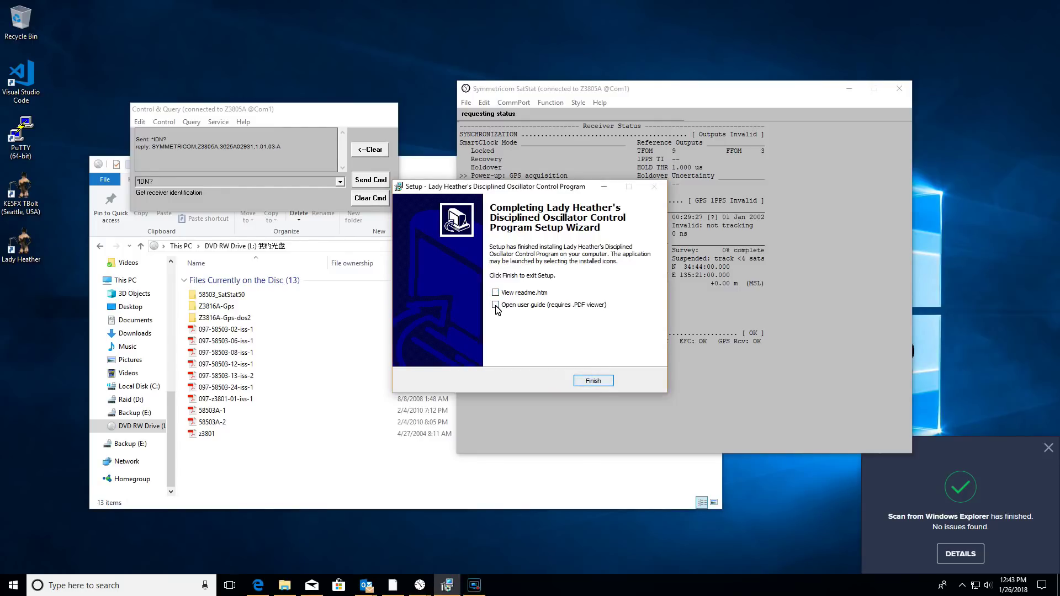
{"action": "left_click", "coordinate": [593, 381]}
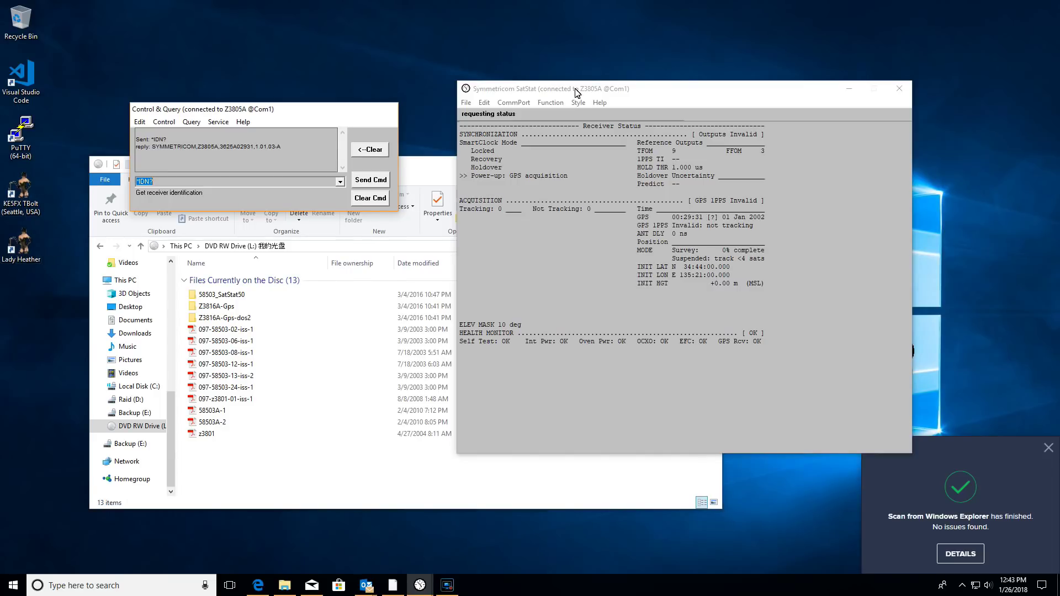
{"action": "left_click", "coordinate": [25, 248]}
- Launch Lady Heather, then close SatStat to free the COM 1 port
{"action": "double_click", "coordinate": [24, 248]}
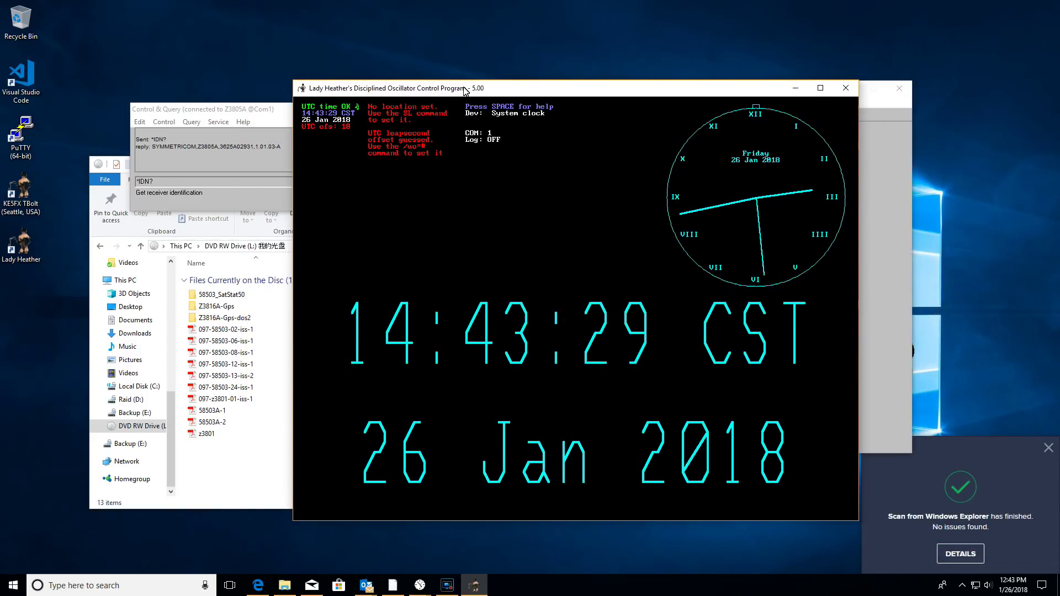
{"action": "left_click_drag", "start_coordinate": [466, 89], "coordinate": [396, 90]}
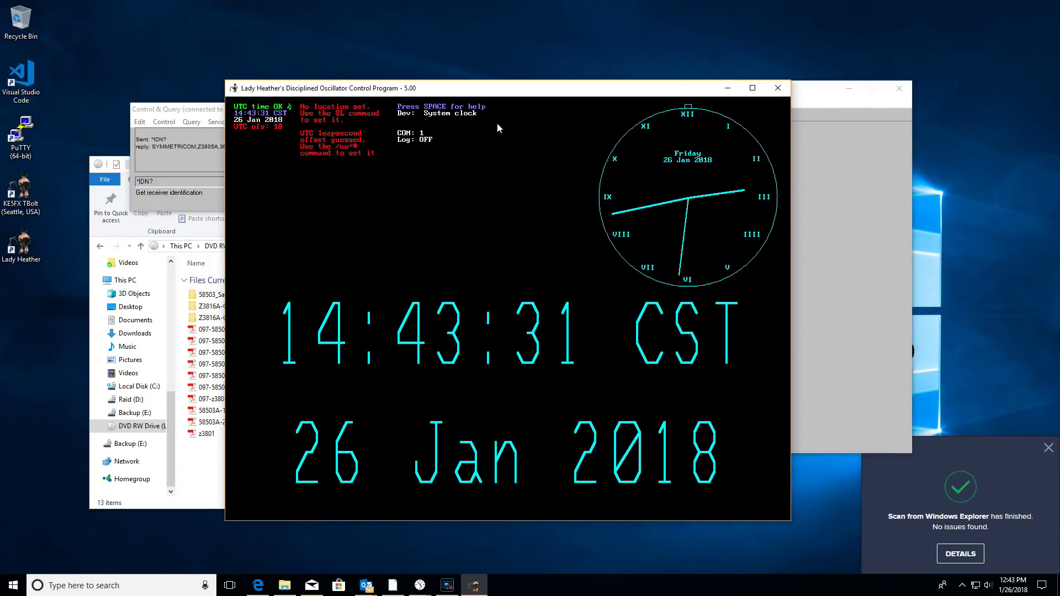
{"action": "left_click", "coordinate": [809, 91]}
{"action": "left_click", "coordinate": [900, 90]}
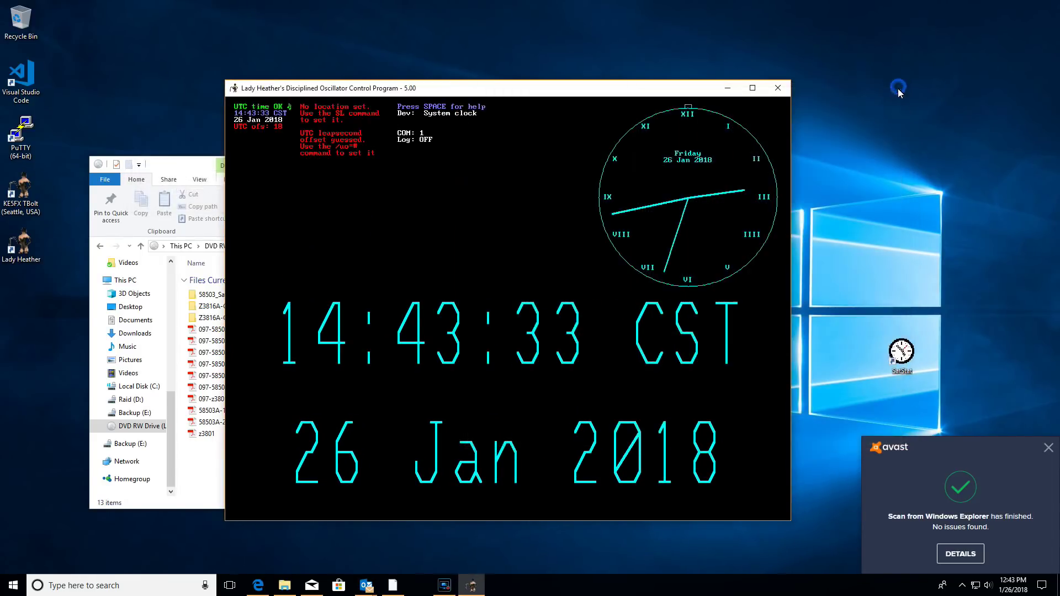
- Close Lady Heather and relaunch it so it detects the SCPI receiver on COM 1
{"action": "left_click", "coordinate": [267, 88]}
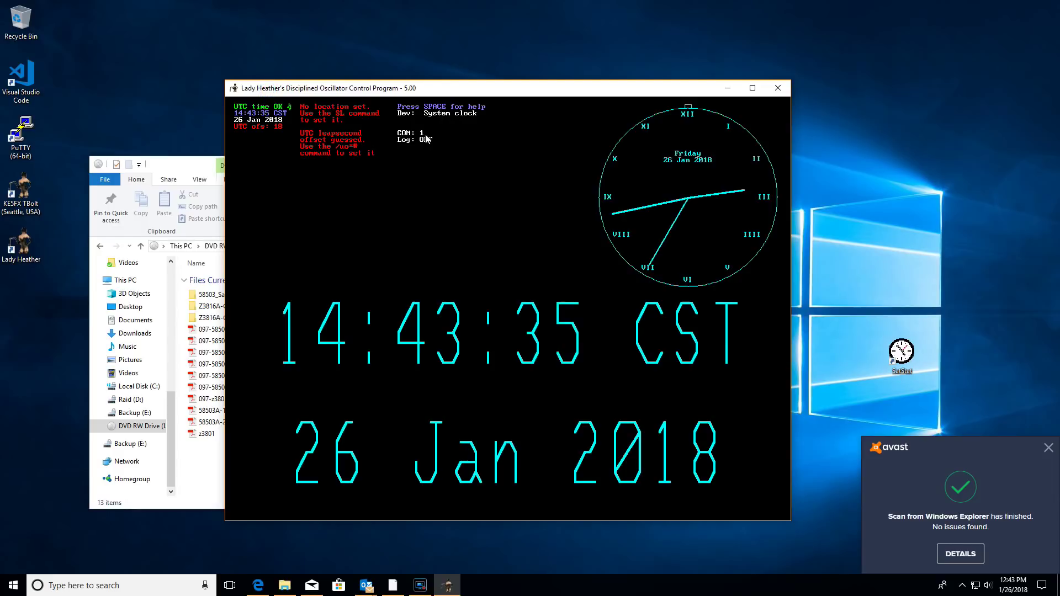
{"action": "left_click", "coordinate": [469, 131]}
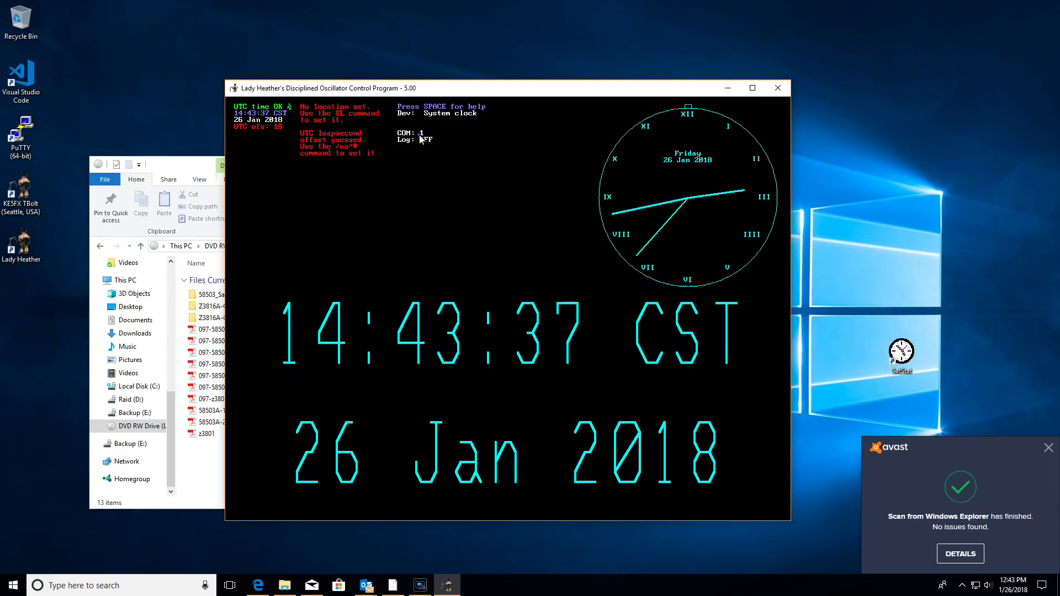
{"action": "left_click", "coordinate": [778, 88]}
{"action": "double_click", "coordinate": [23, 244]}
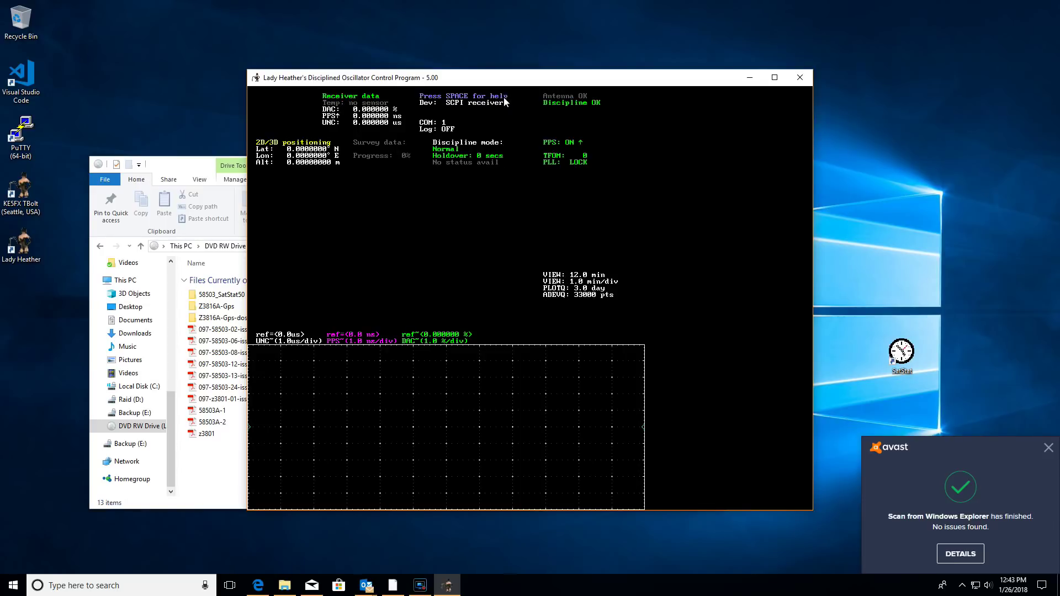
- Close the unresponsive heather.exe program
{"action": "left_click", "coordinate": [531, 184]}
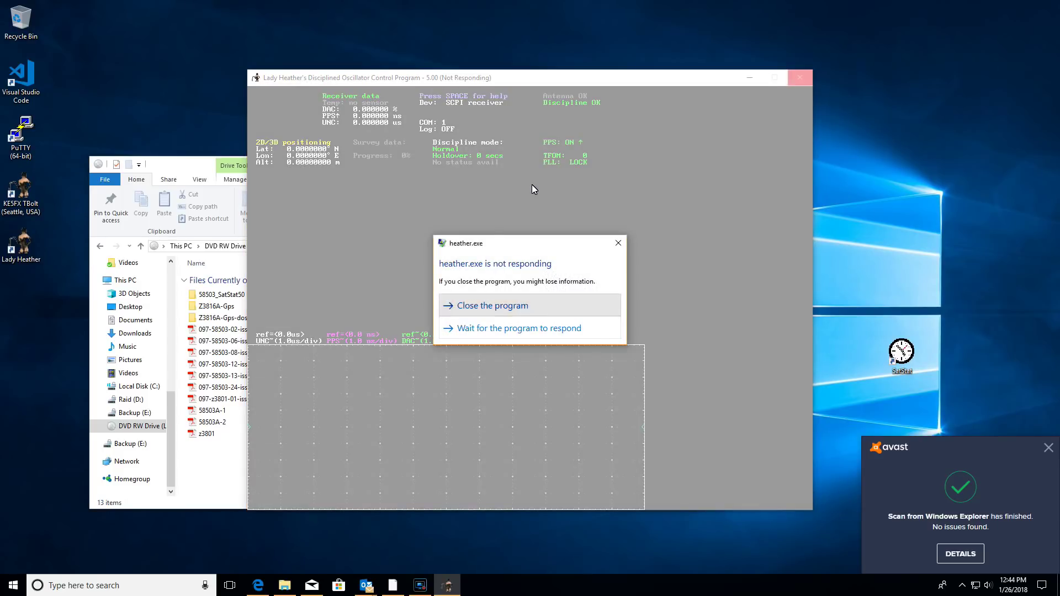
{"action": "key", "text": "Return"}
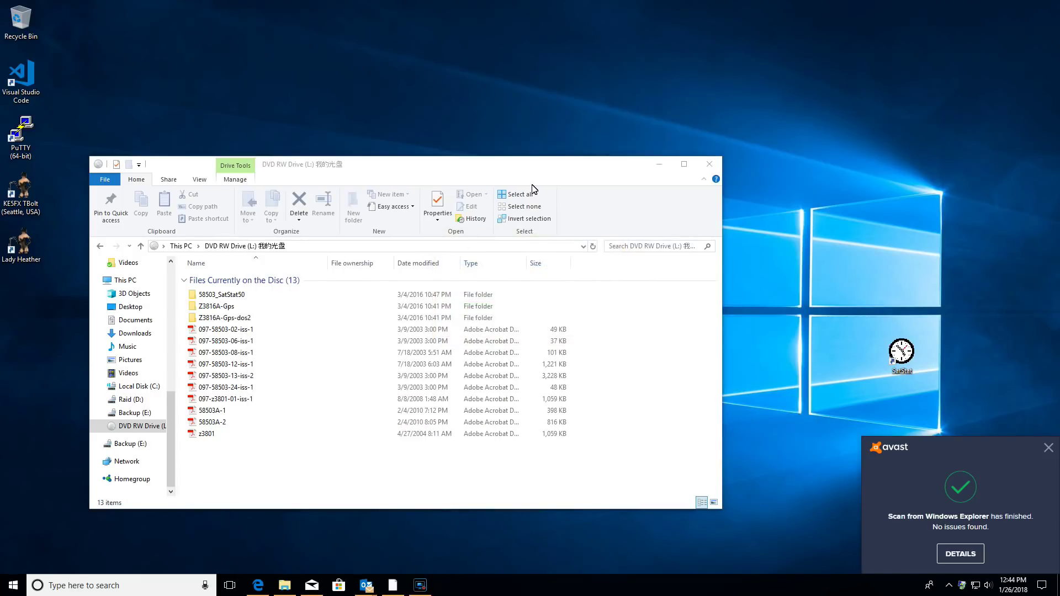
- Relaunch SatStat, open its Com1 port to the Z3805A, and enlarge the window for the full report
{"action": "left_click_drag", "start_coordinate": [535, 164], "coordinate": [588, 157]}
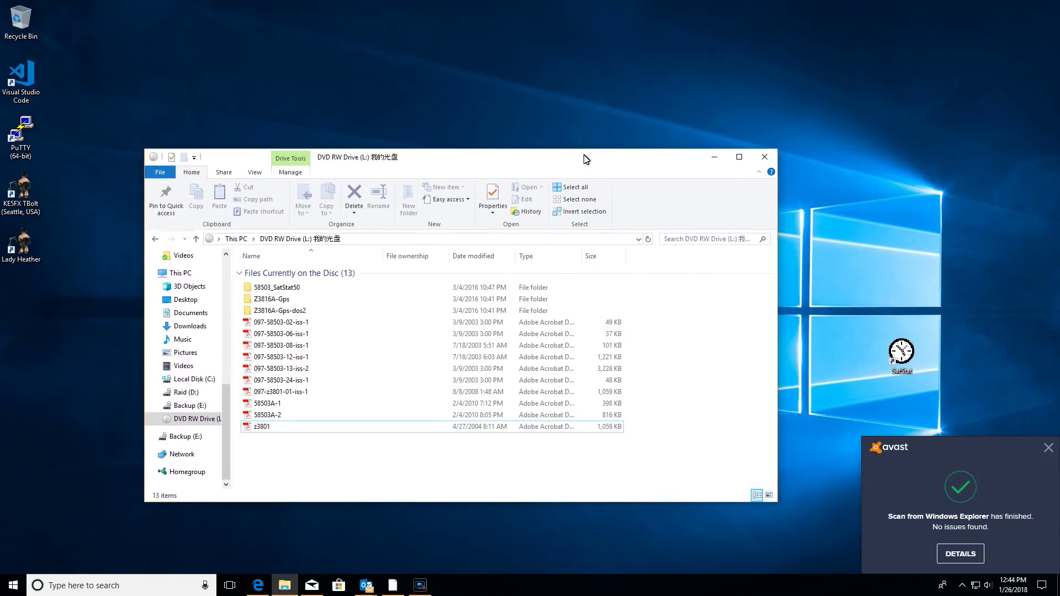
{"action": "double_click", "coordinate": [914, 351]}
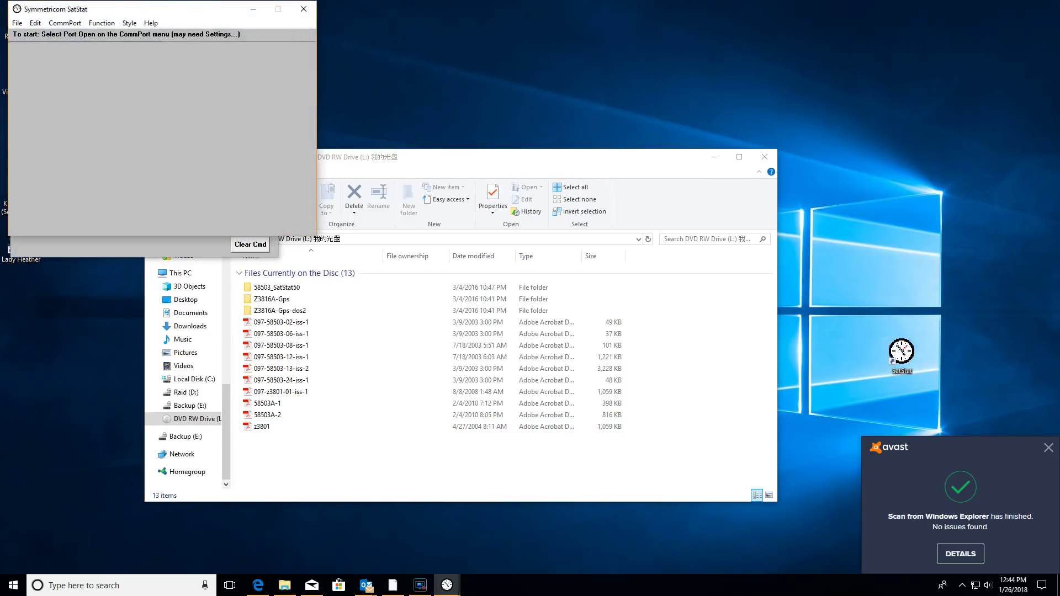
{"action": "left_click_drag", "start_coordinate": [200, 8], "coordinate": [639, 113]}
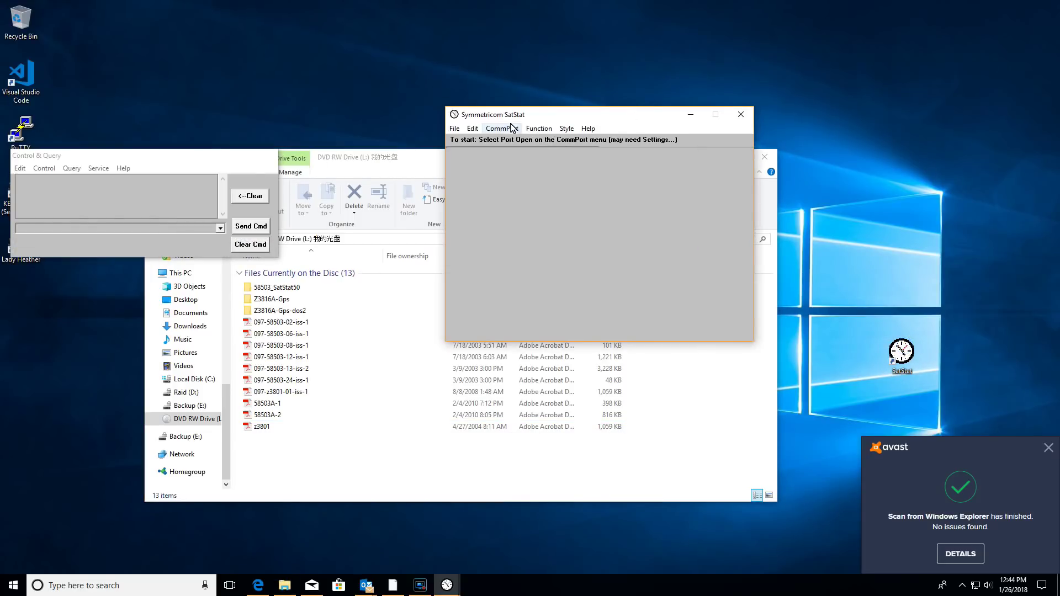
{"action": "left_click", "coordinate": [495, 129]}
{"action": "left_click", "coordinate": [499, 140]}
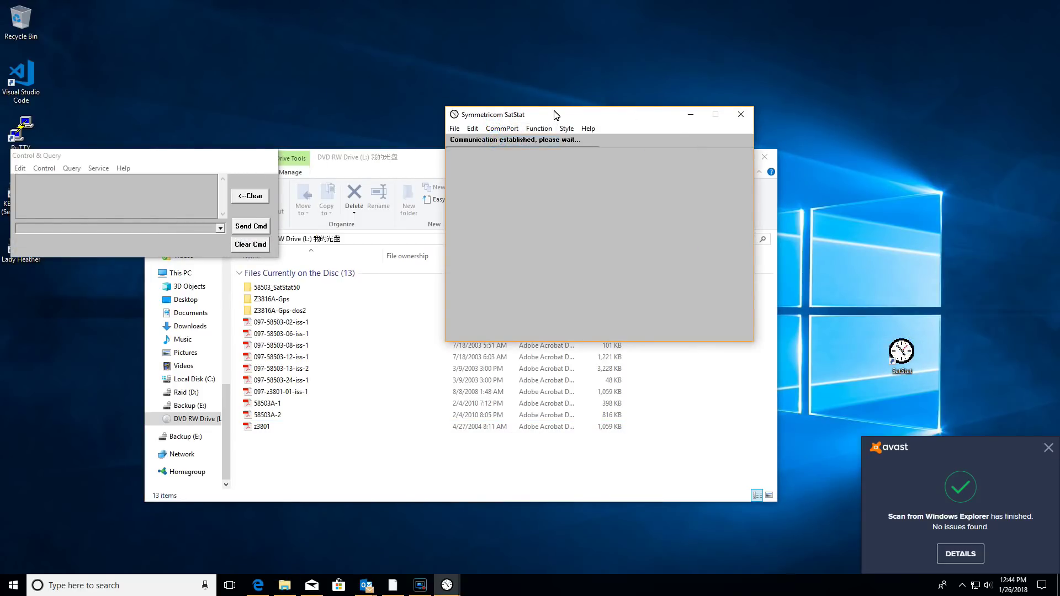
{"action": "left_click_drag", "start_coordinate": [554, 114], "coordinate": [546, 107]}
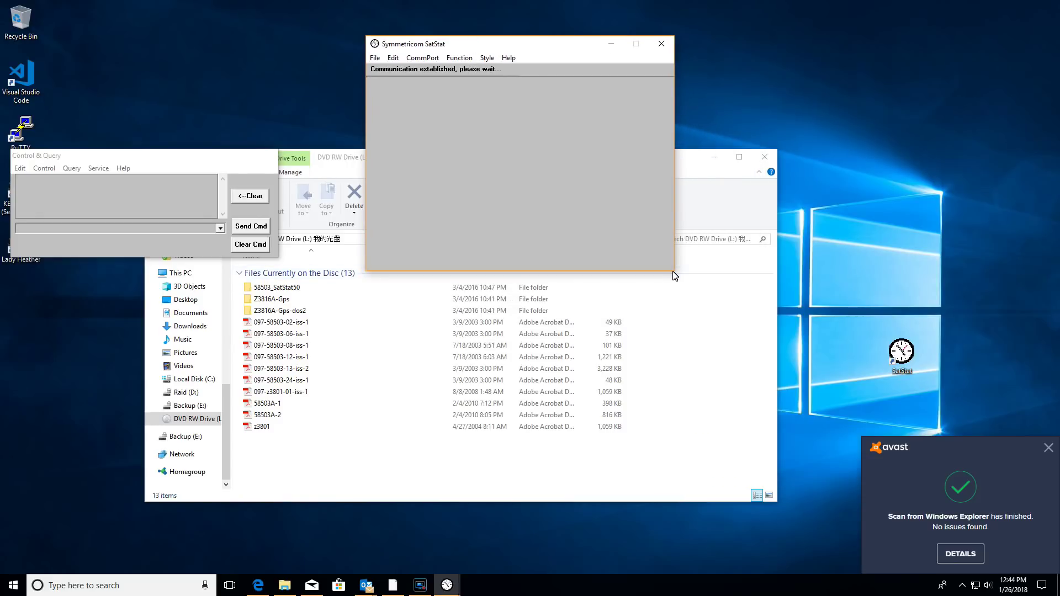
{"action": "left_click_drag", "start_coordinate": [674, 279], "coordinate": [864, 408]}
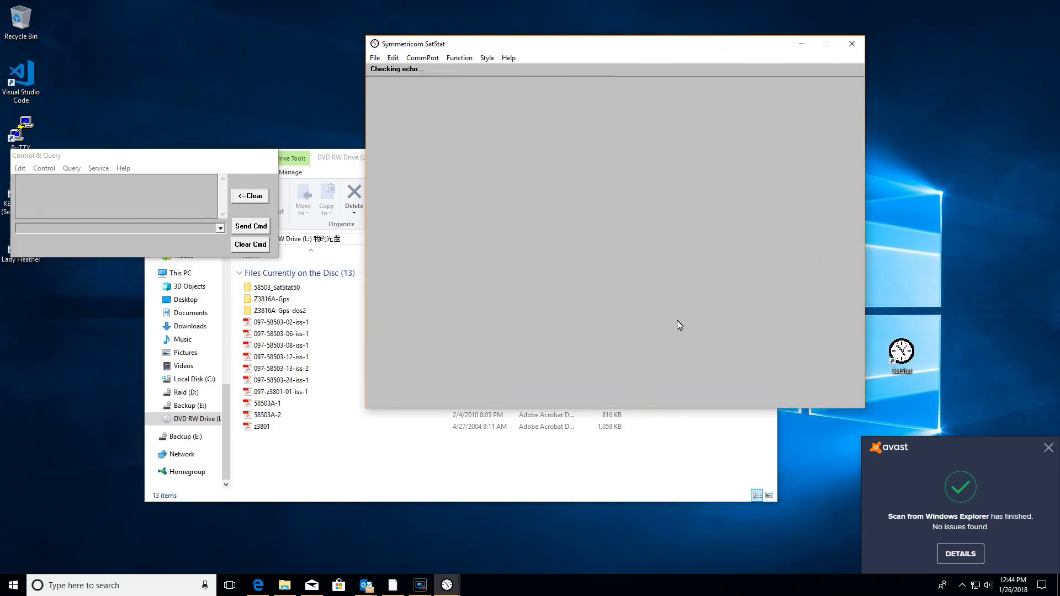